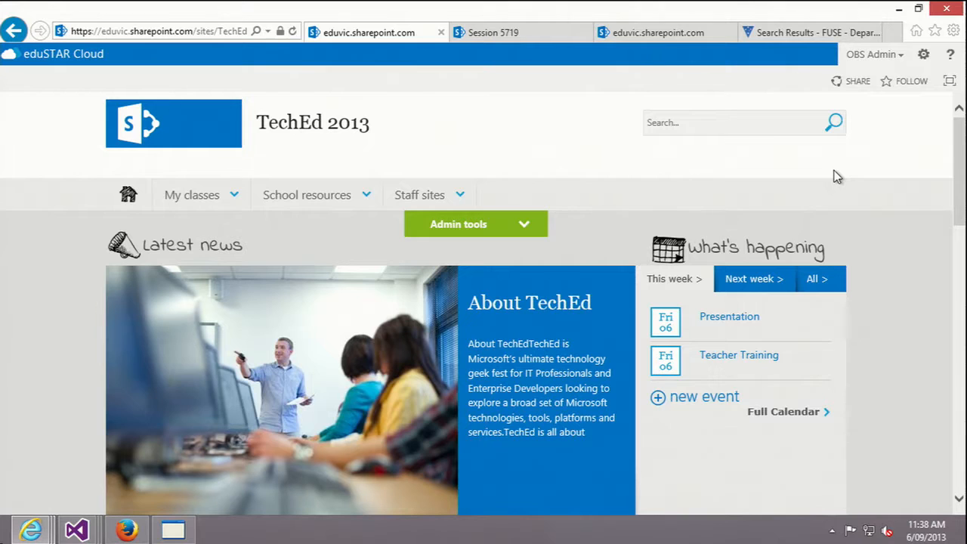
# Step: Examine the TechEd 2013 school home page from the latest news and events down to the footer links
pyautogui.scroll(-2, 837, 176)
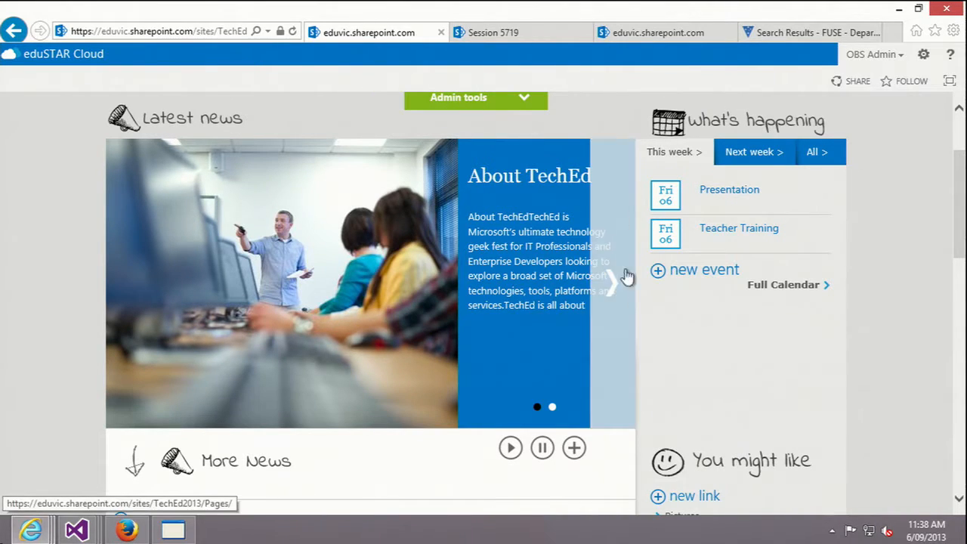
pyautogui.scroll(-1, 752, 336)
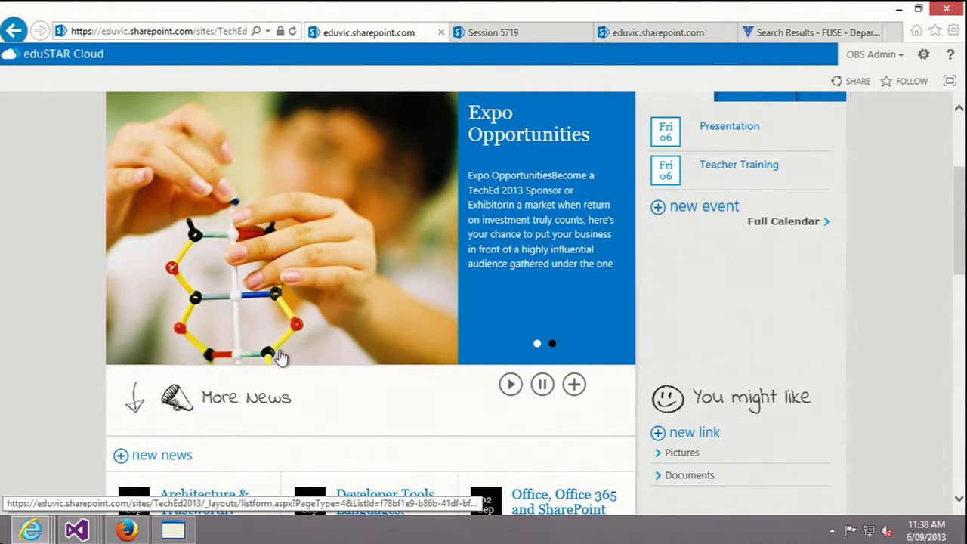
pyautogui.scroll(-3, 308, 339)
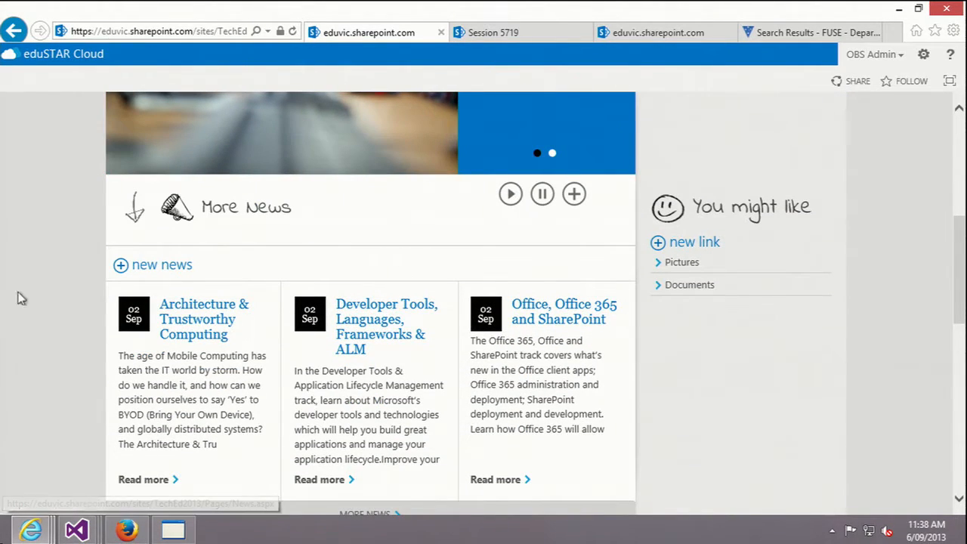
pyautogui.scroll(-2, 660, 400)
pyautogui.scroll(-5, 661, 398)
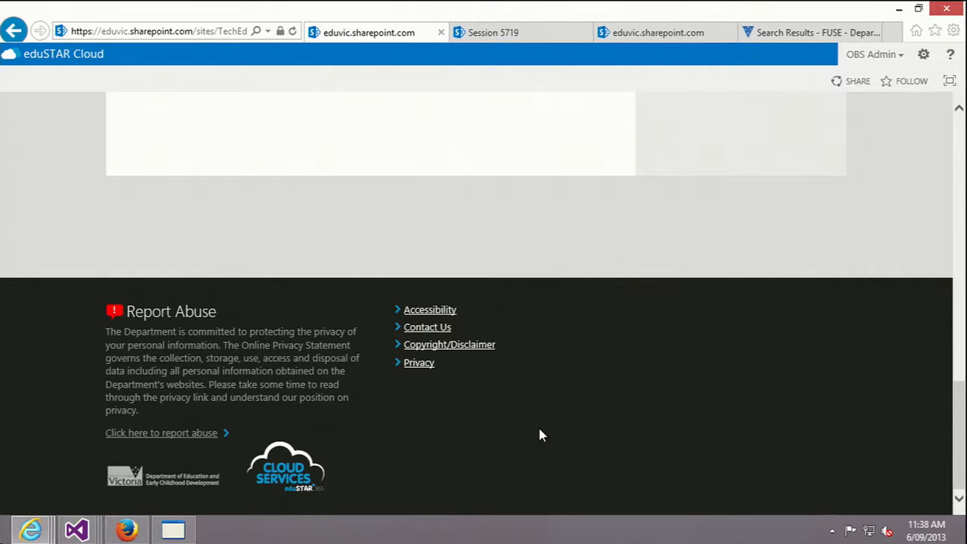
pyautogui.scroll(10, 555, 377)
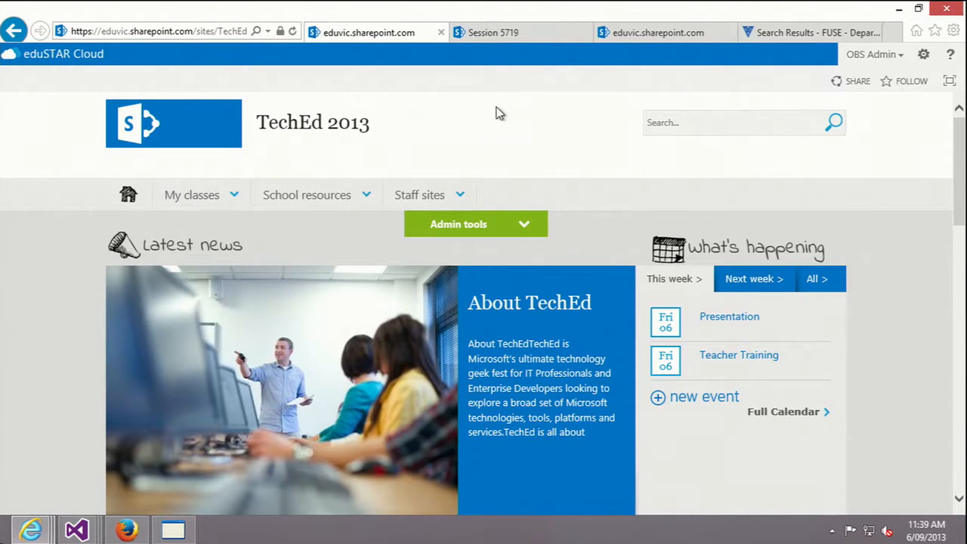
# Step: Examine the Session 5719 class site's blog, resources, tasks, news and FUSE links, and view the FUSE teacher resources search page
pyautogui.click(518, 33)
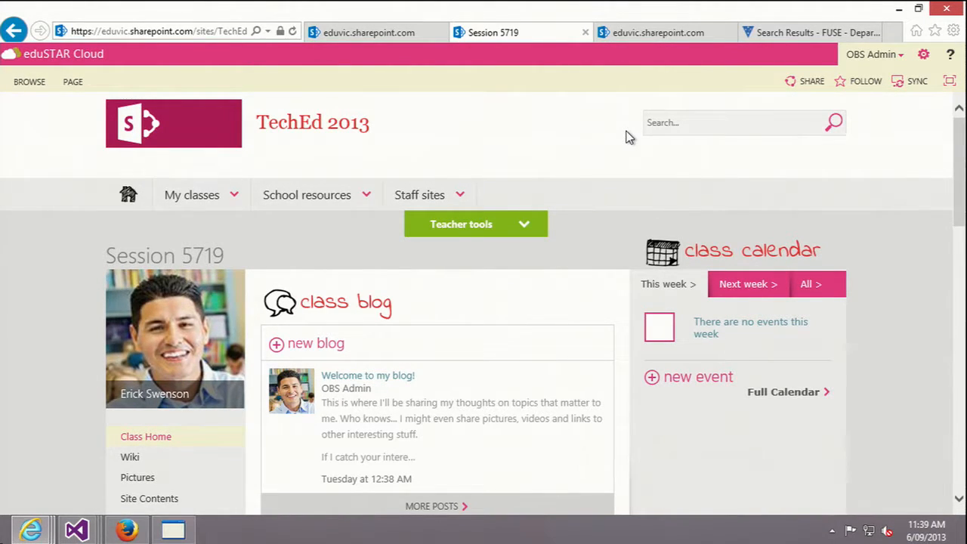
pyautogui.scroll(-3, 611, 135)
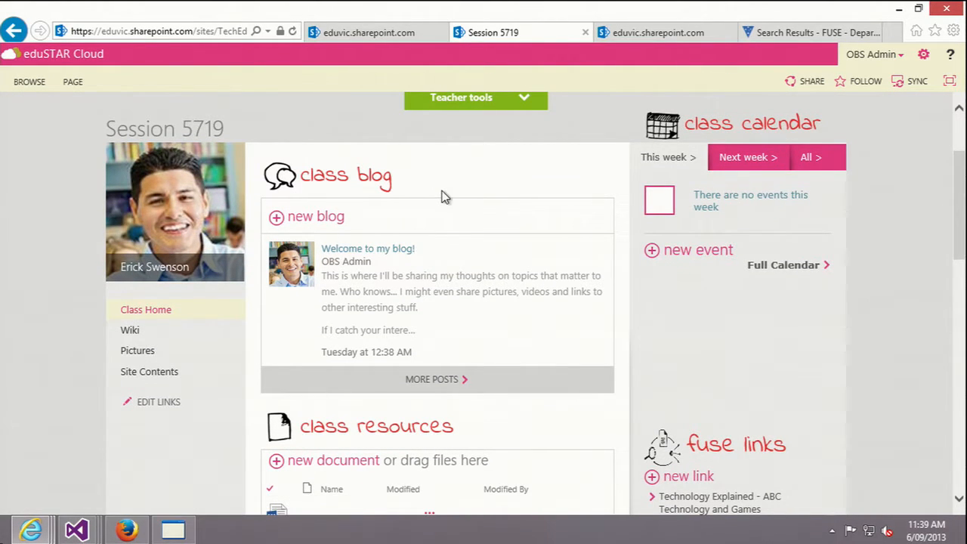
pyautogui.scroll(-3, 468, 198)
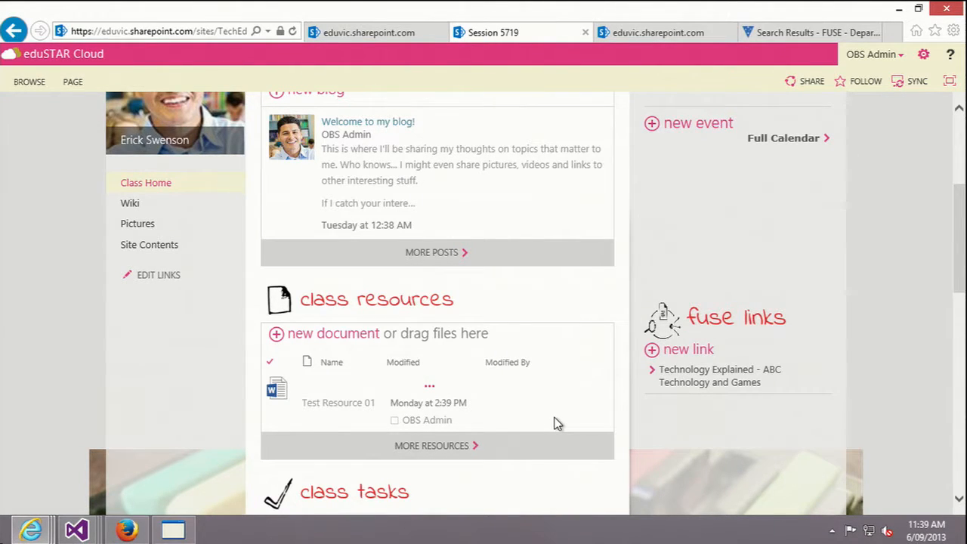
pyautogui.scroll(-4, 601, 394)
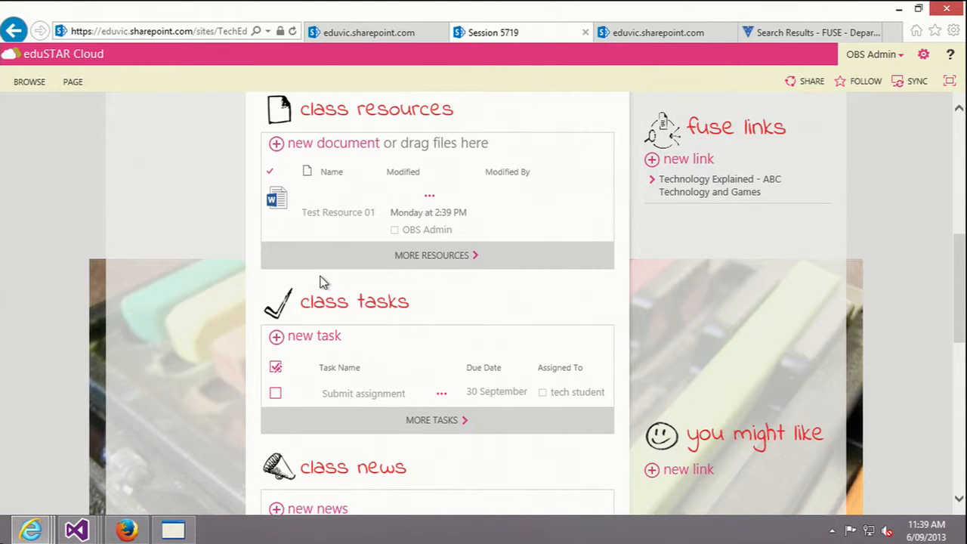
pyautogui.scroll(-3, 479, 231)
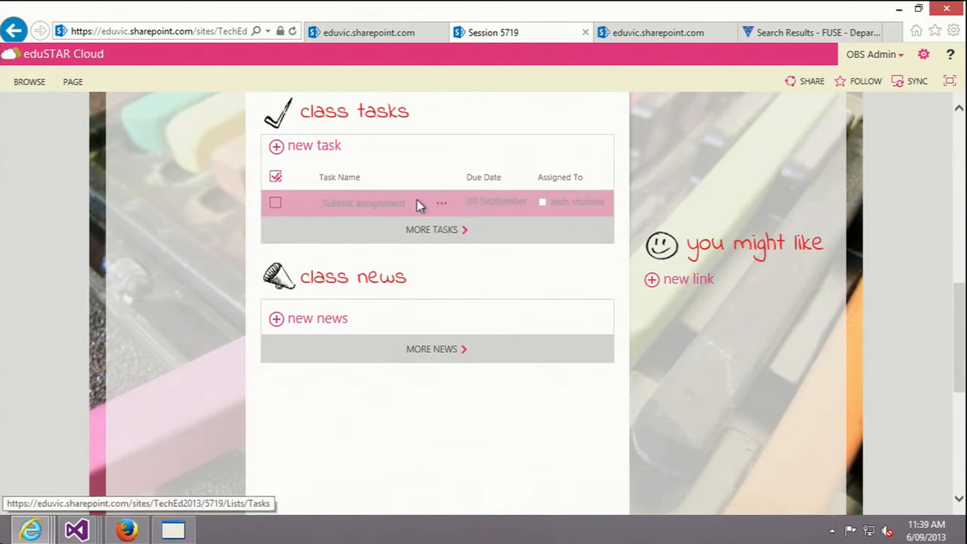
pyautogui.scroll(5, 691, 345)
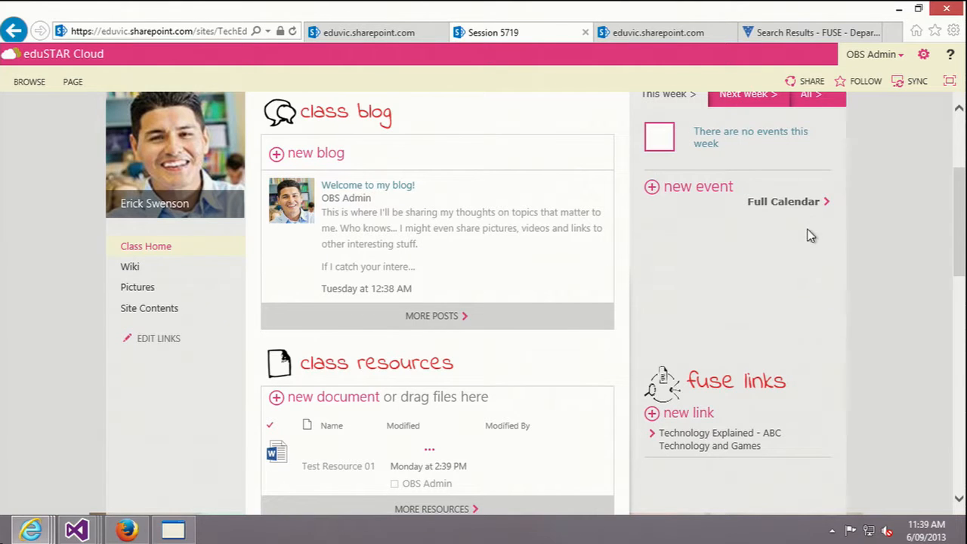
pyautogui.click(793, 31)
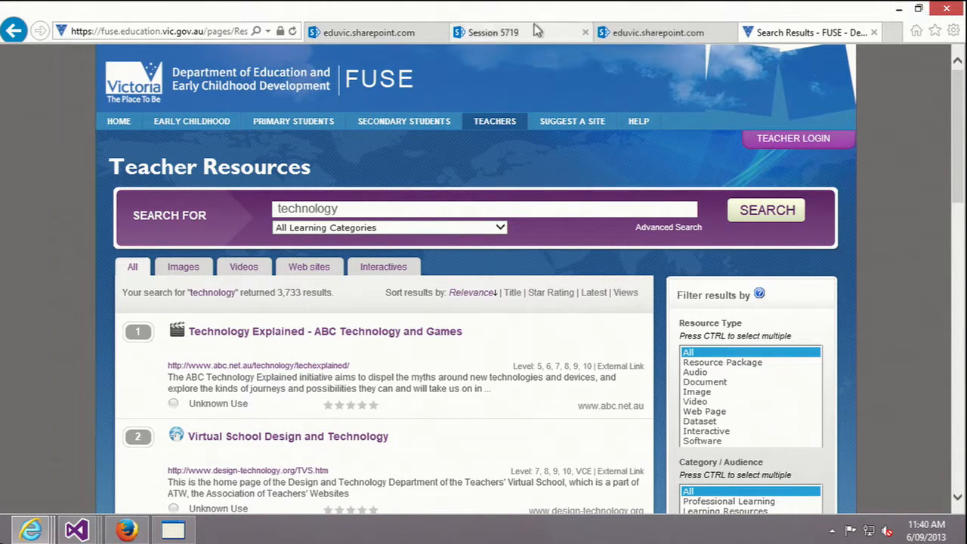
# Step: Search FUSE for "technology" and add Virtual School Design and Technology to the Session 5719 class's FUSE links
pyautogui.click(490, 32)
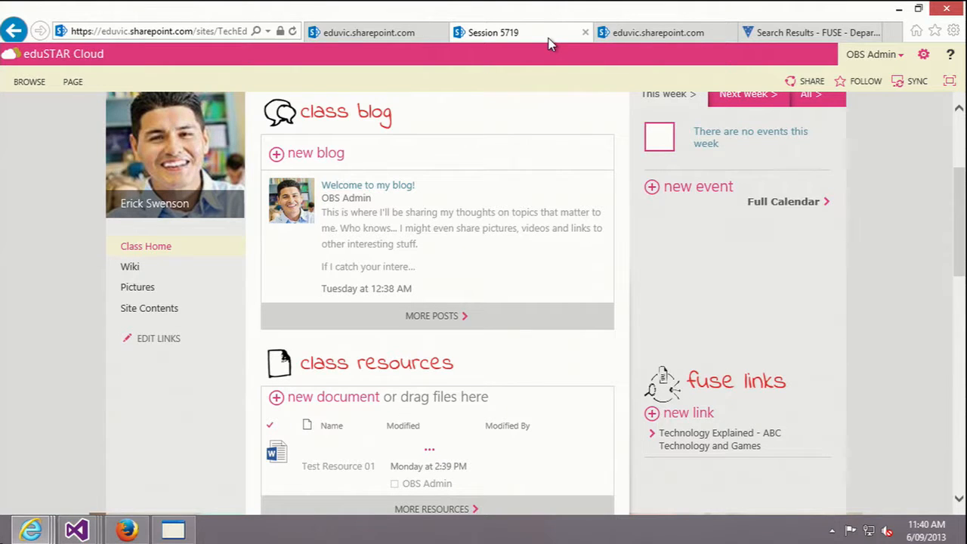
pyautogui.click(677, 413)
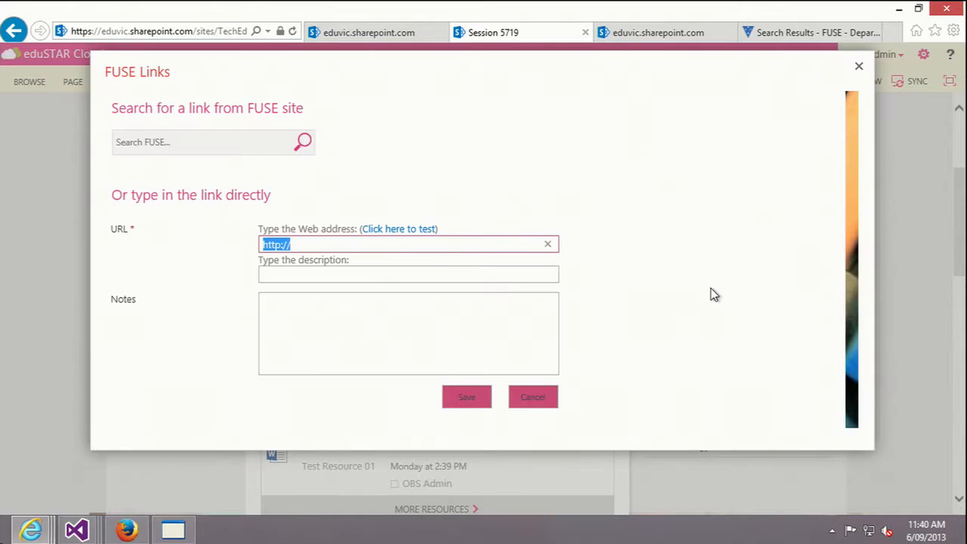
pyautogui.click(171, 146)
pyautogui.write('tech')
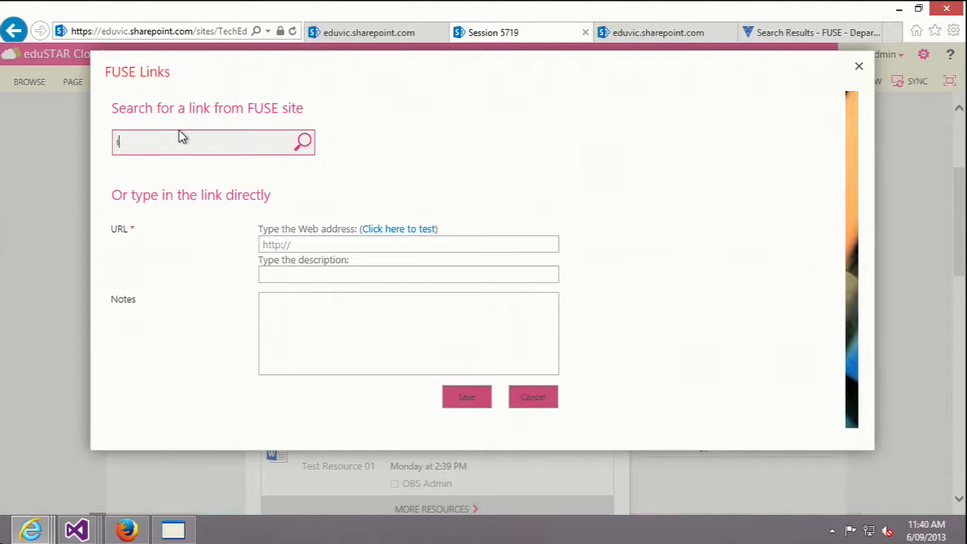
pyautogui.write('nology')
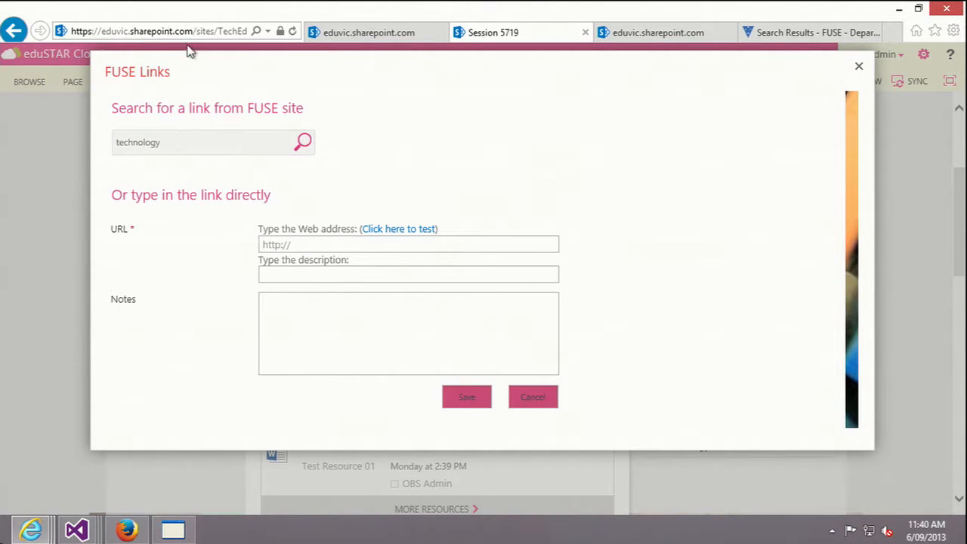
pyautogui.click(304, 145)
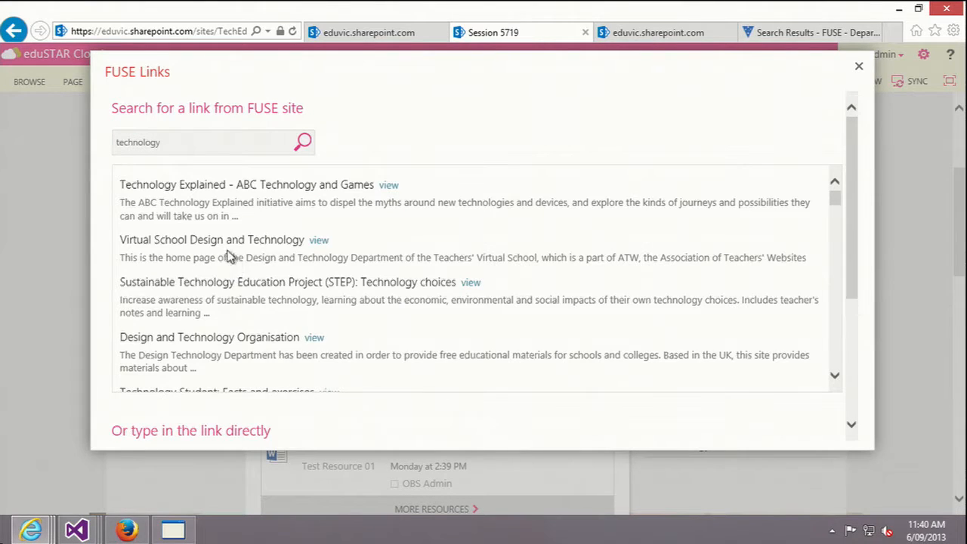
pyautogui.click(229, 254)
pyautogui.click(469, 399)
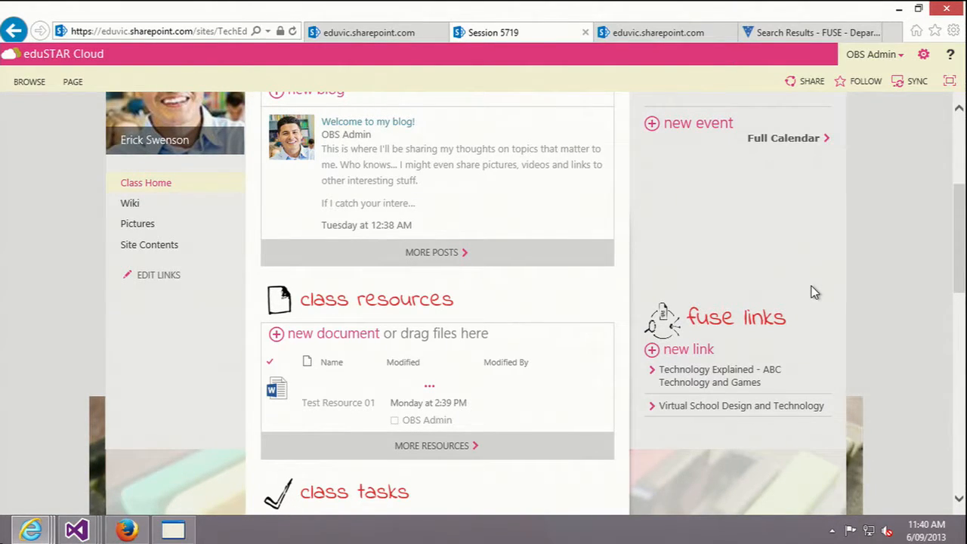
# Step: Switch to Firefox and examine the student's view of the TechEd 2013 home page, including news, events and suggested links
pyautogui.scroll(4, 814, 292)
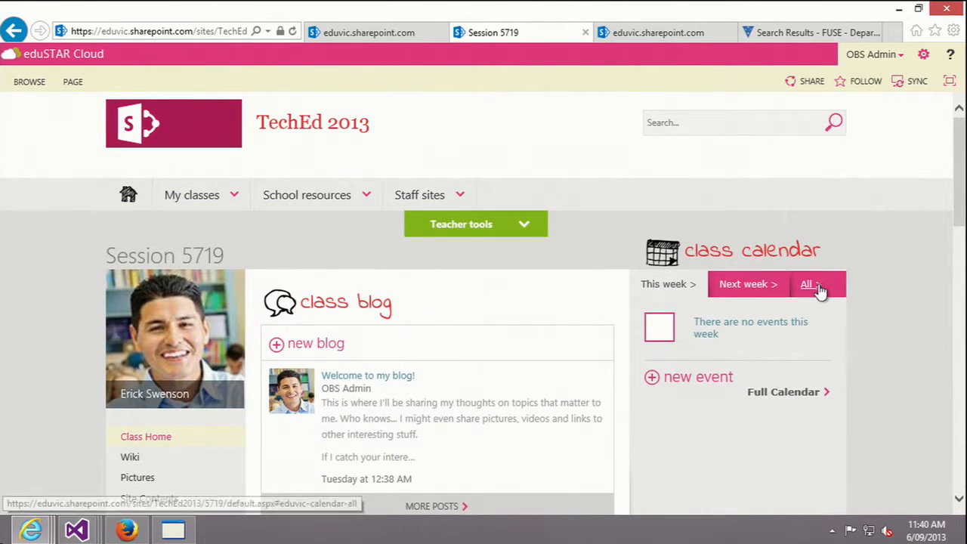
pyautogui.click(126, 530)
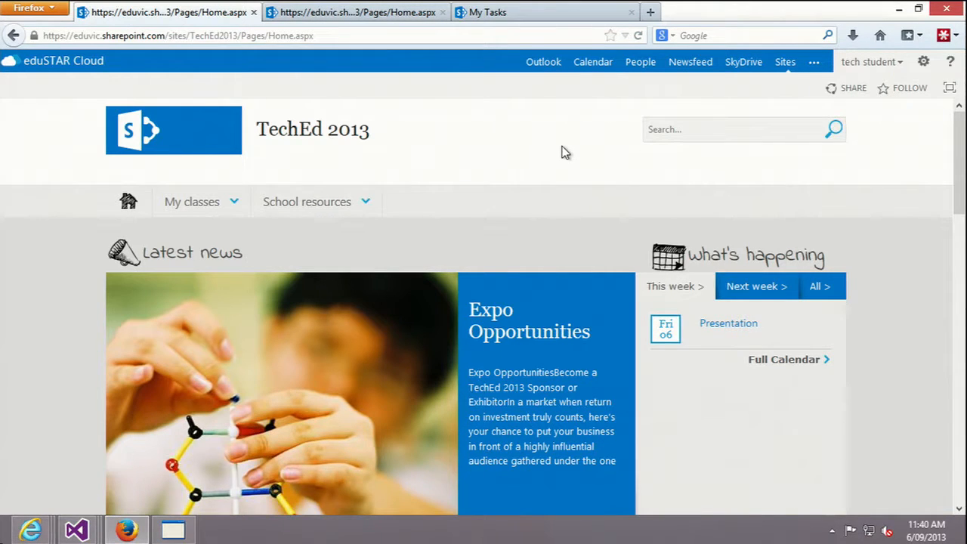
pyautogui.scroll(-1, 759, 270)
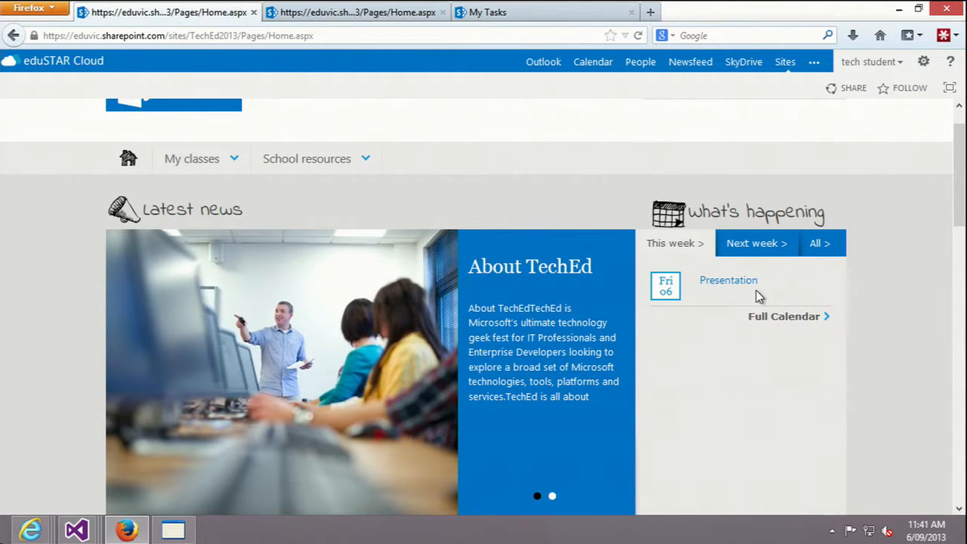
pyautogui.scroll(-5, 714, 299)
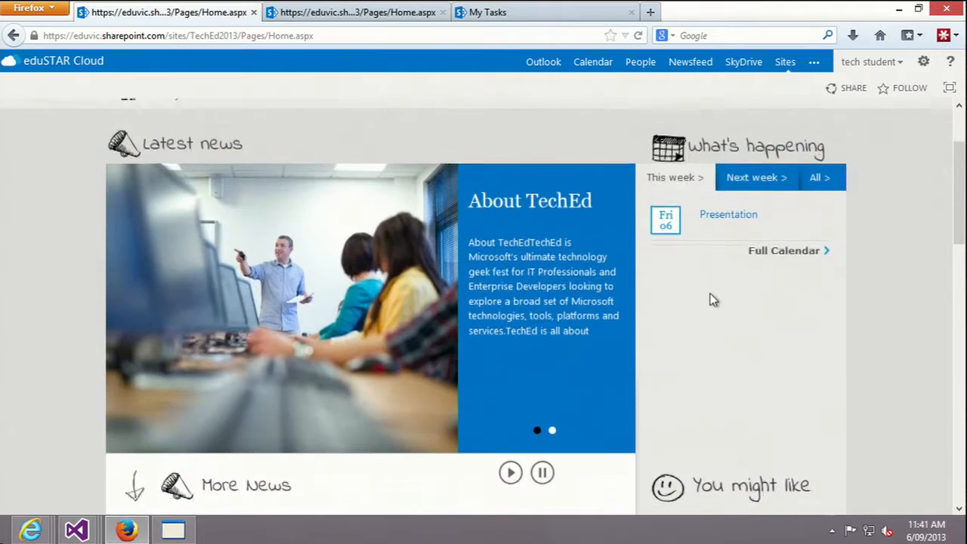
pyautogui.scroll(-1, 714, 302)
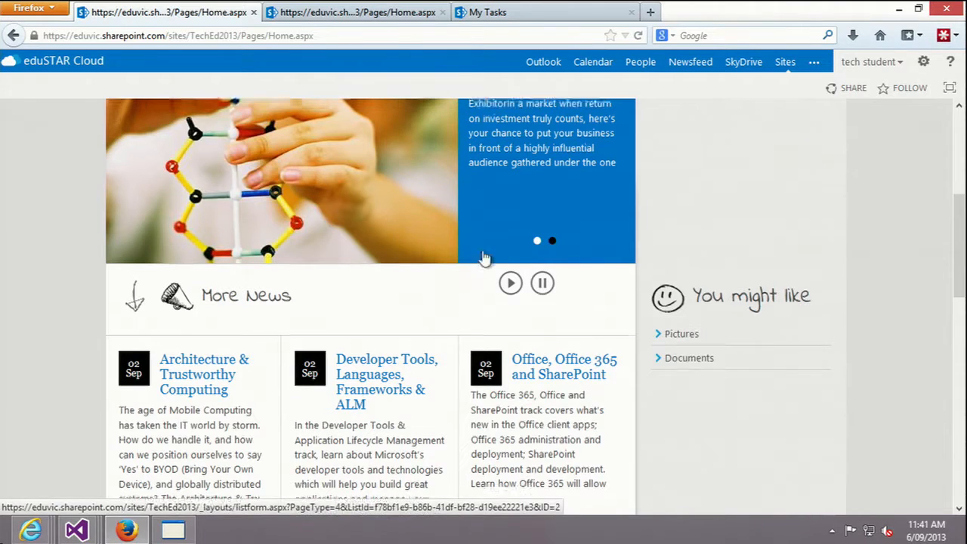
pyautogui.scroll(5, 483, 255)
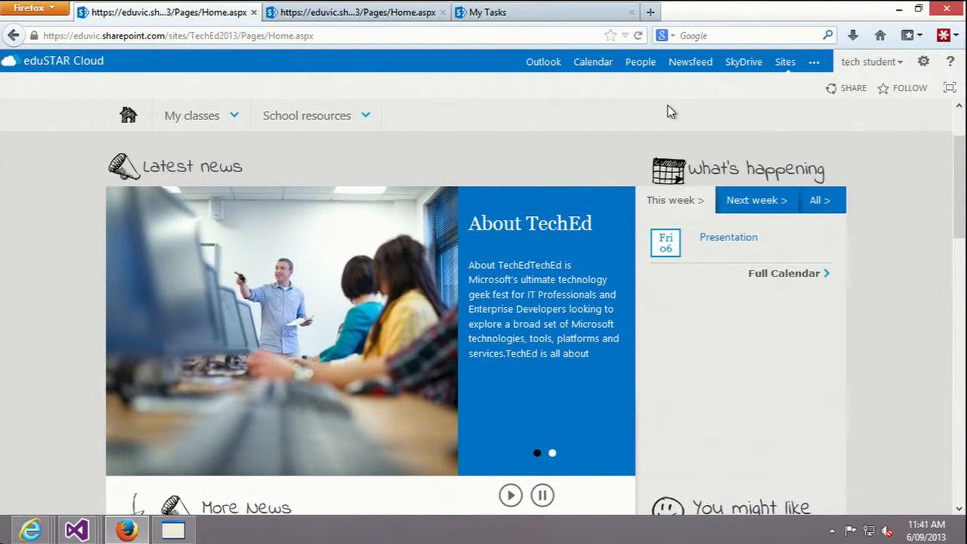
pyautogui.click(375, 16)
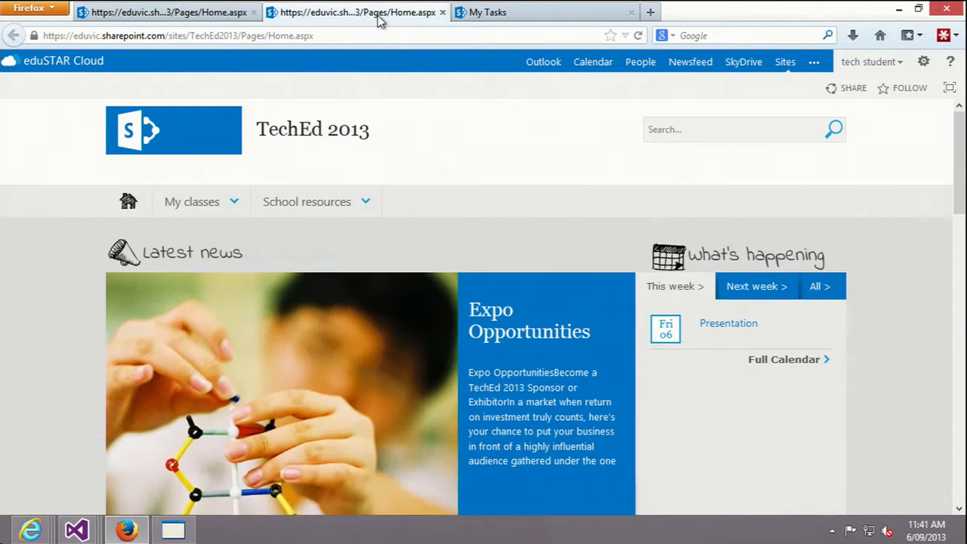
# Step: Open the Session 5719 class site from the student's classes and examine its blog, resources, calendar and FUSE links
pyautogui.click(198, 16)
pyautogui.moveTo(190, 120)
pyautogui.click(195, 144)
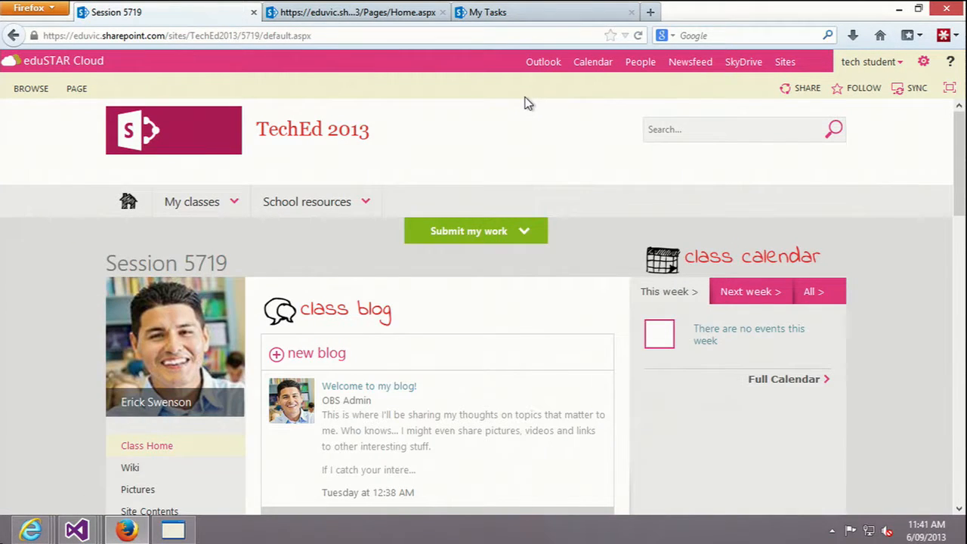
pyautogui.scroll(-1, 680, 287)
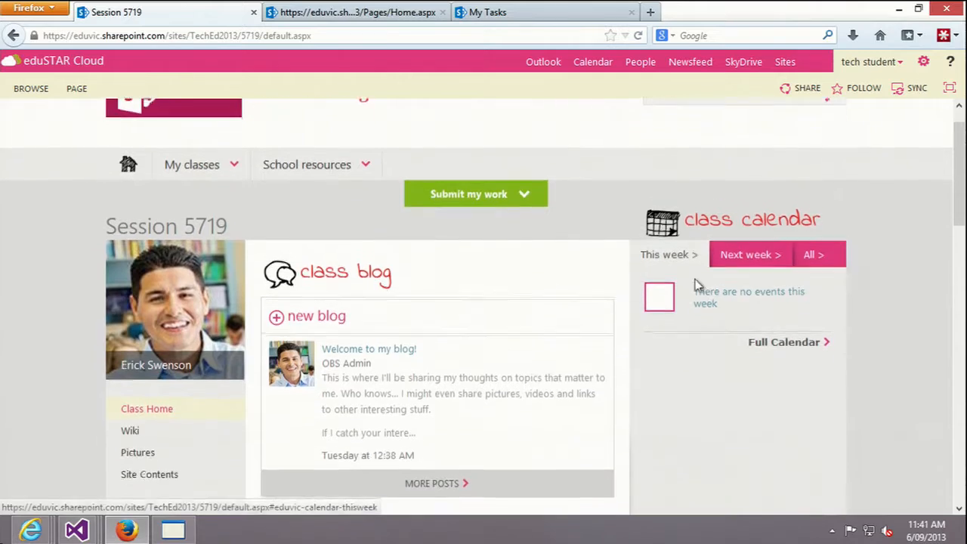
pyautogui.scroll(-5, 737, 352)
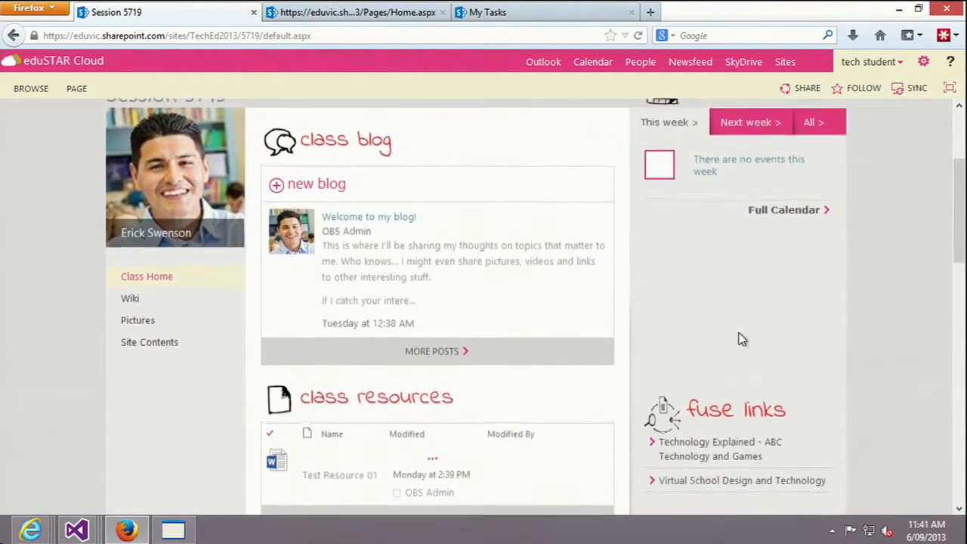
pyautogui.scroll(3, 534, 436)
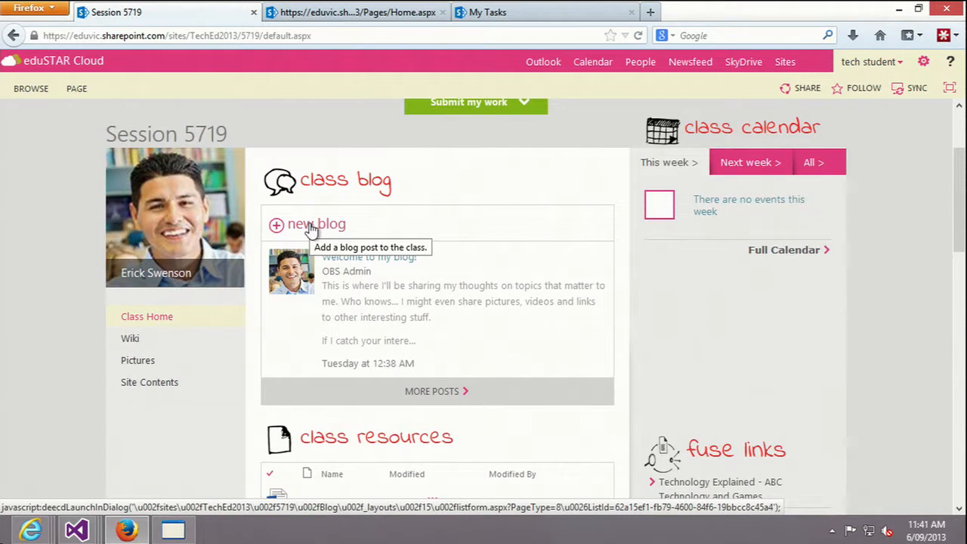
pyautogui.scroll(3, 638, 237)
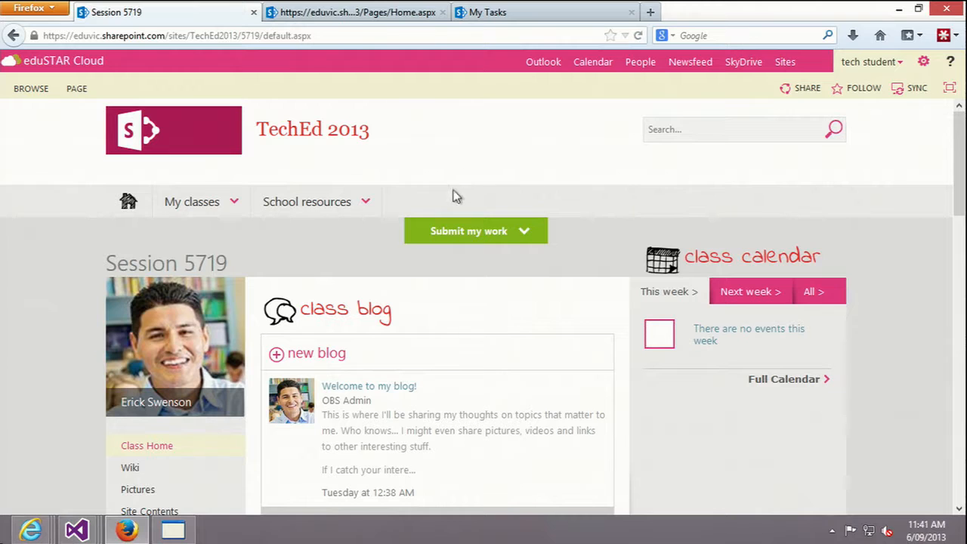
# Step: Open the student's work submission form on the class site and view the My Tasks page
pyautogui.click(469, 229)
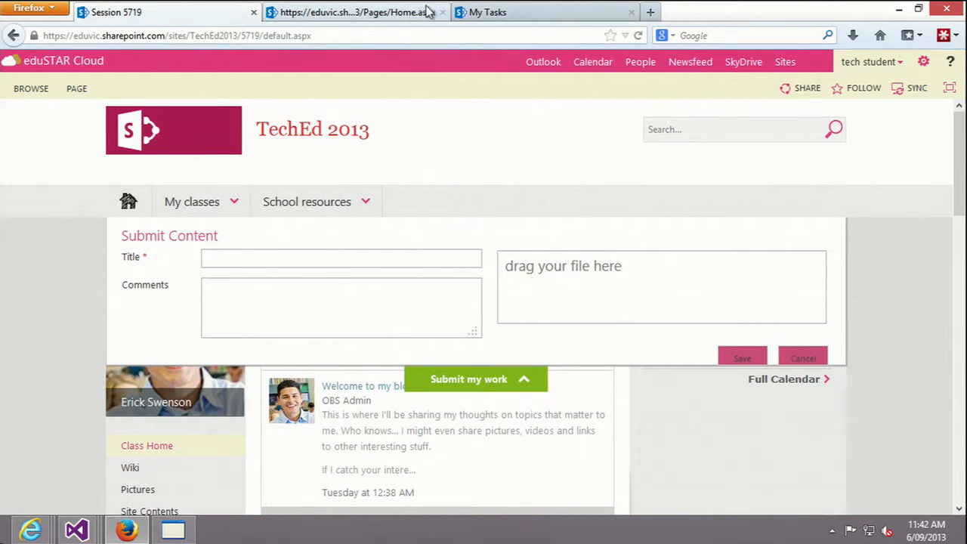
pyautogui.click(492, 12)
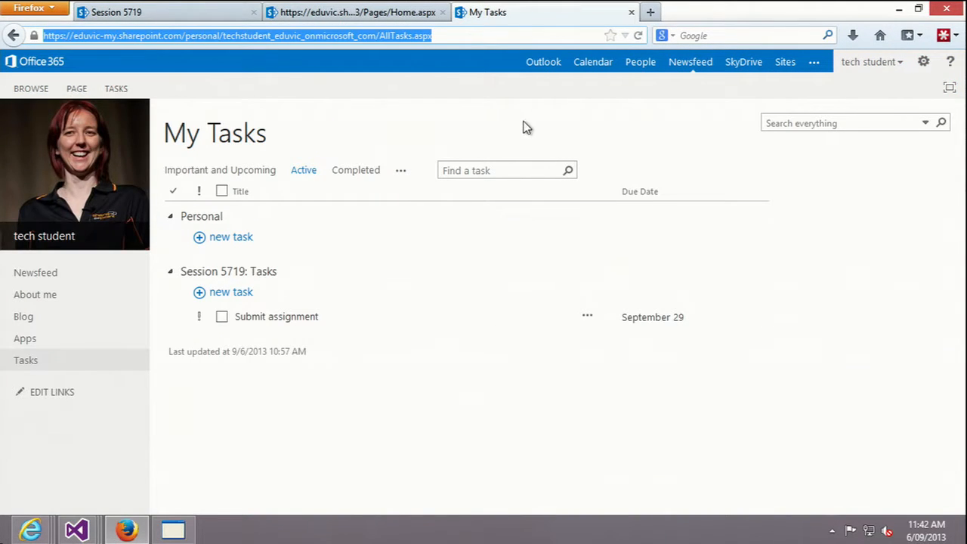
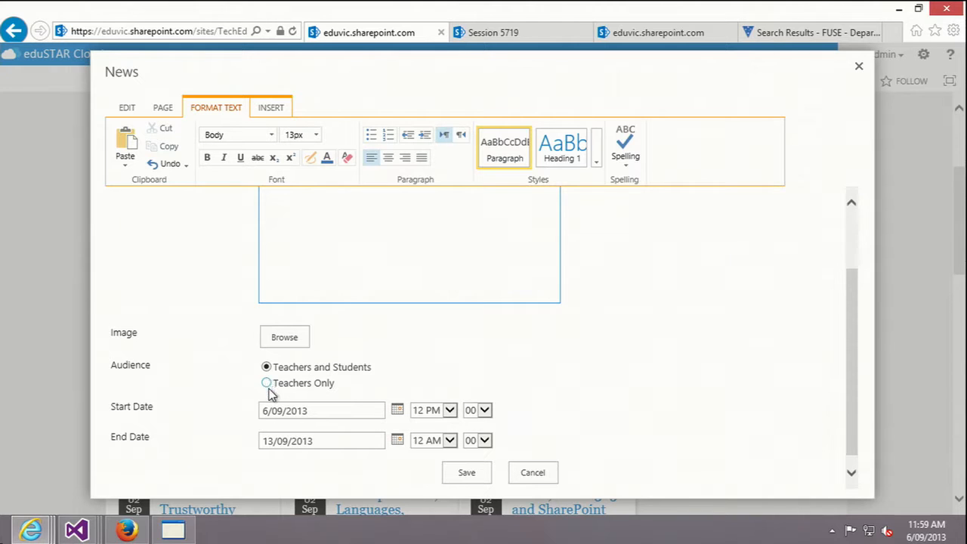
# Step: Select Teachers and Students as the news item's audience and insert the Art - C picture from the site's Images library
pyautogui.click(276, 368)
pyautogui.scroll(2, 327, 278)
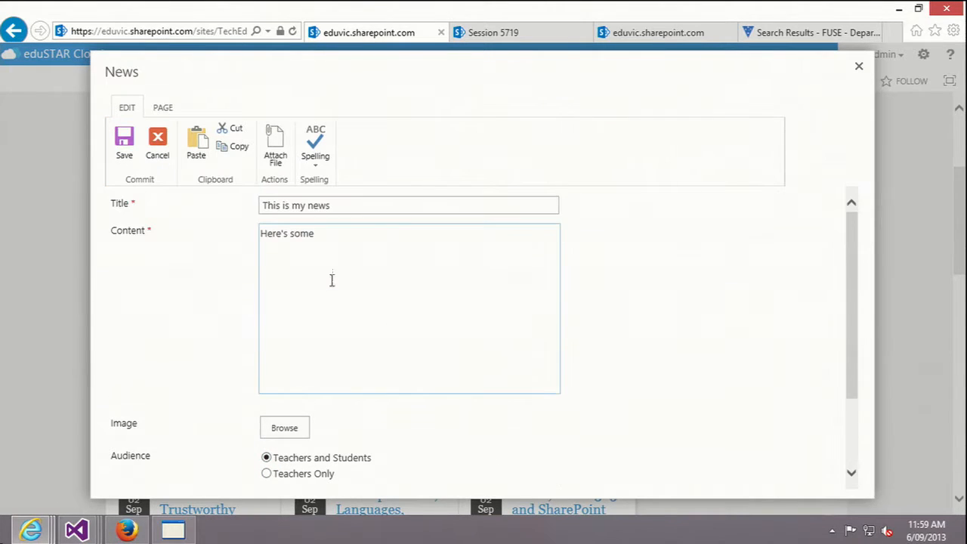
pyautogui.scroll(-1, 330, 267)
pyautogui.click(305, 388)
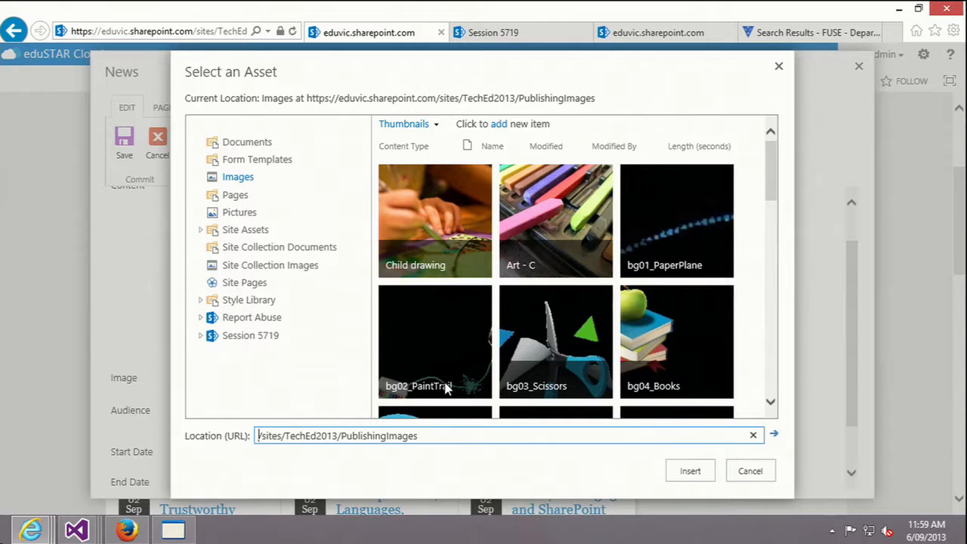
pyautogui.click(527, 257)
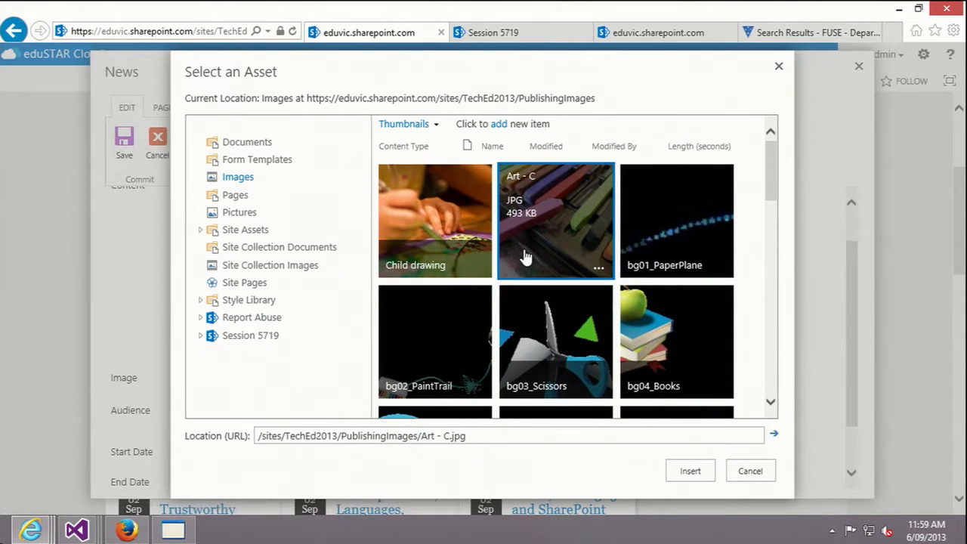
pyautogui.click(706, 474)
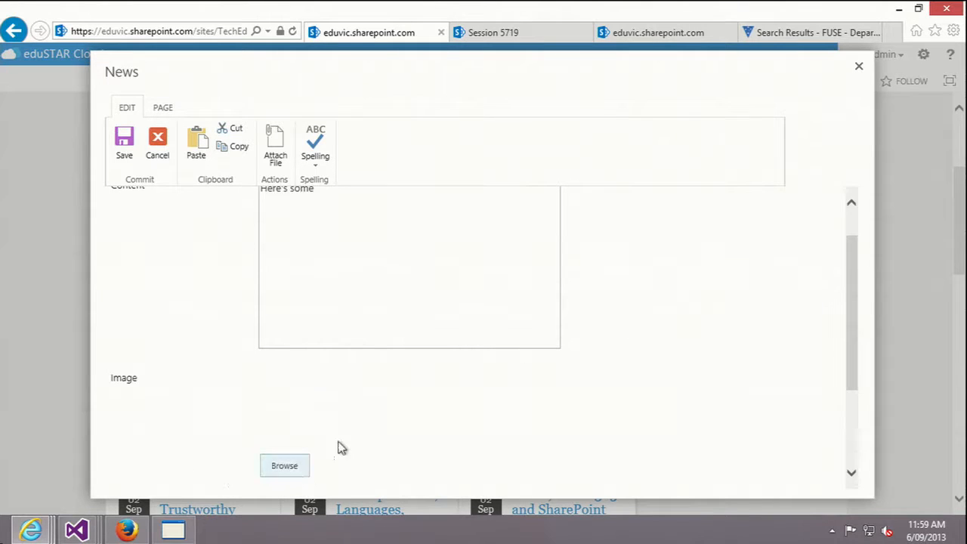
# Step: Save the news item and view the latest news on the TechEd 2013 home page
pyautogui.scroll(-3, 536, 350)
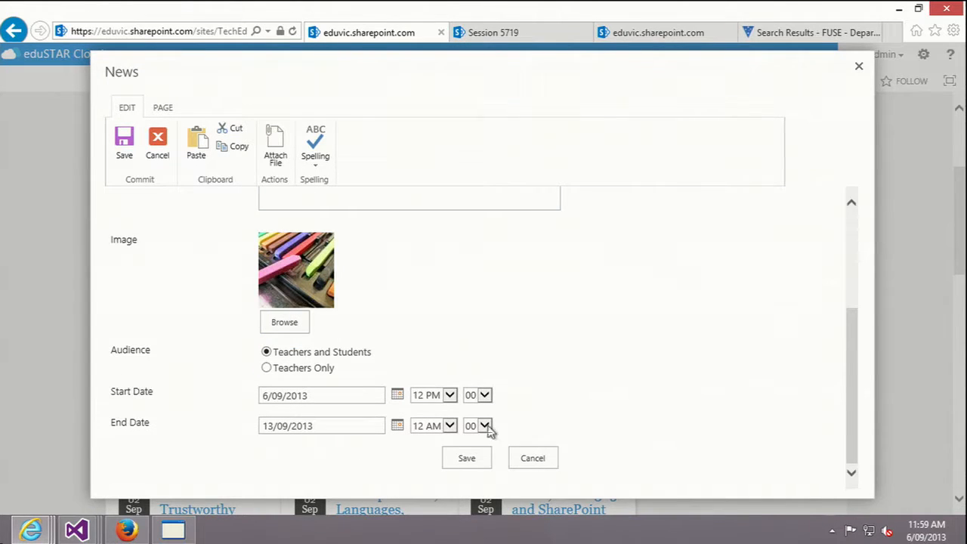
pyautogui.click(474, 457)
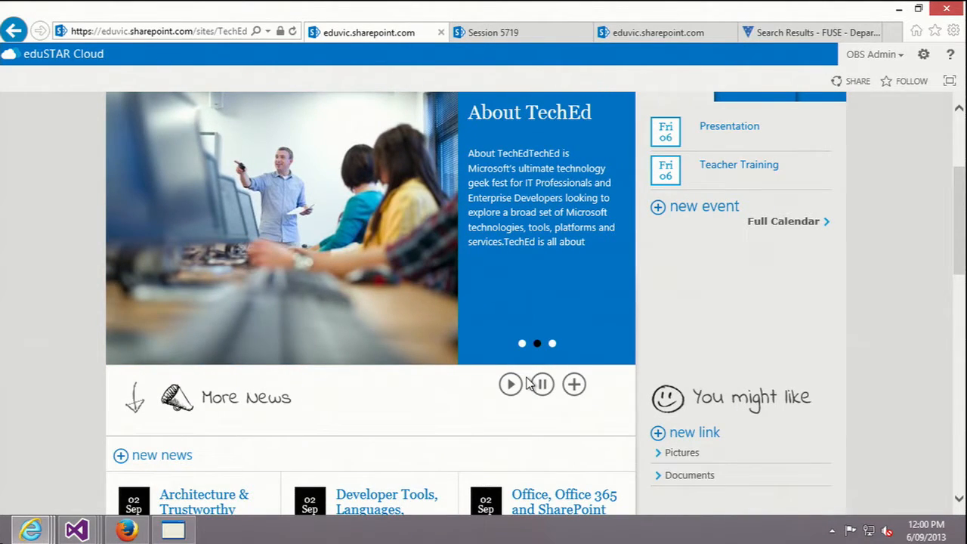
pyautogui.scroll(5, 723, 429)
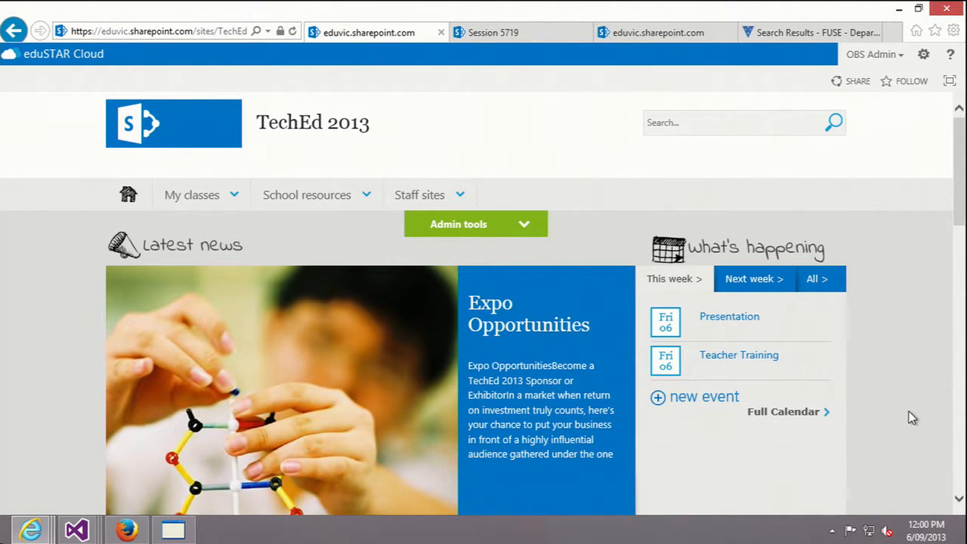
# Step: Examine the home page's site options and admin tools, and the teacher tools on the Session 5719 class site
pyautogui.click(922, 57)
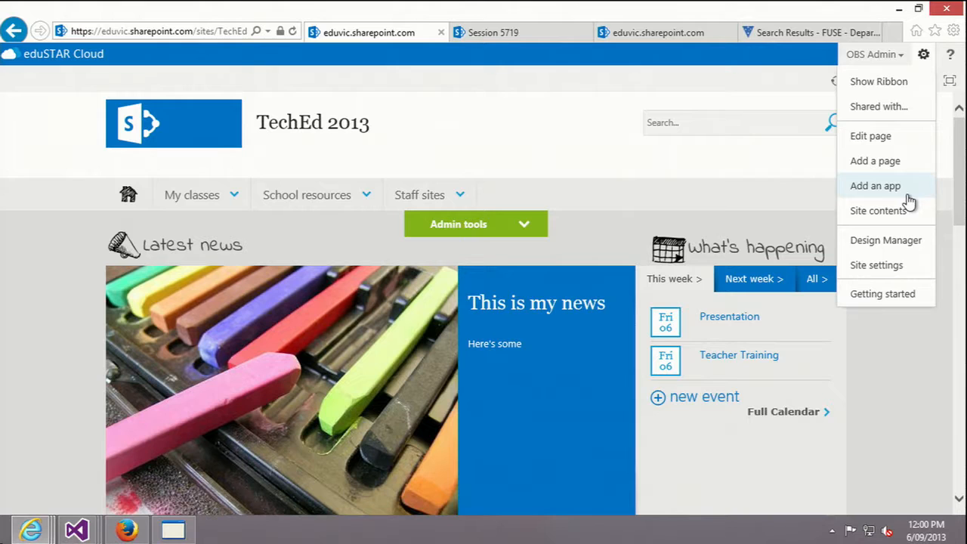
pyautogui.click(942, 376)
pyautogui.click(443, 230)
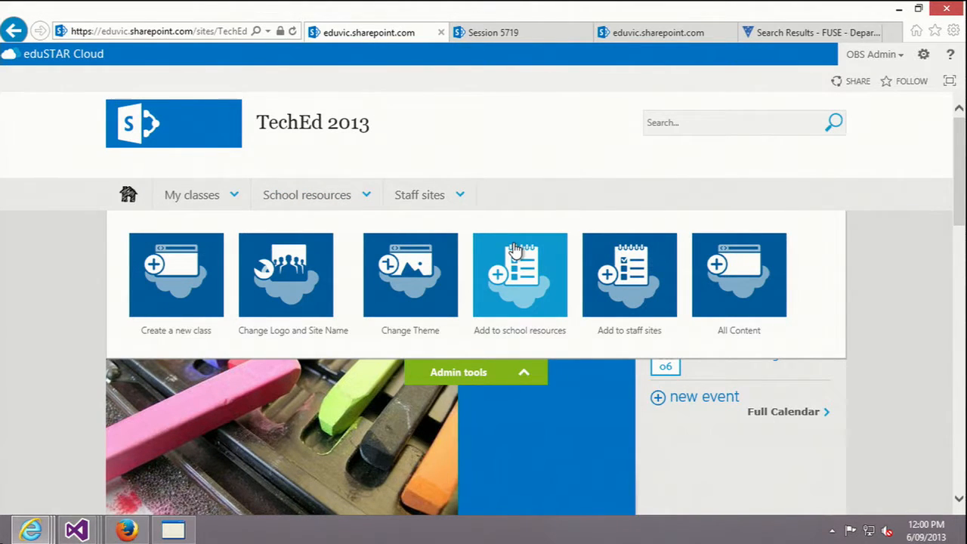
pyautogui.click(513, 34)
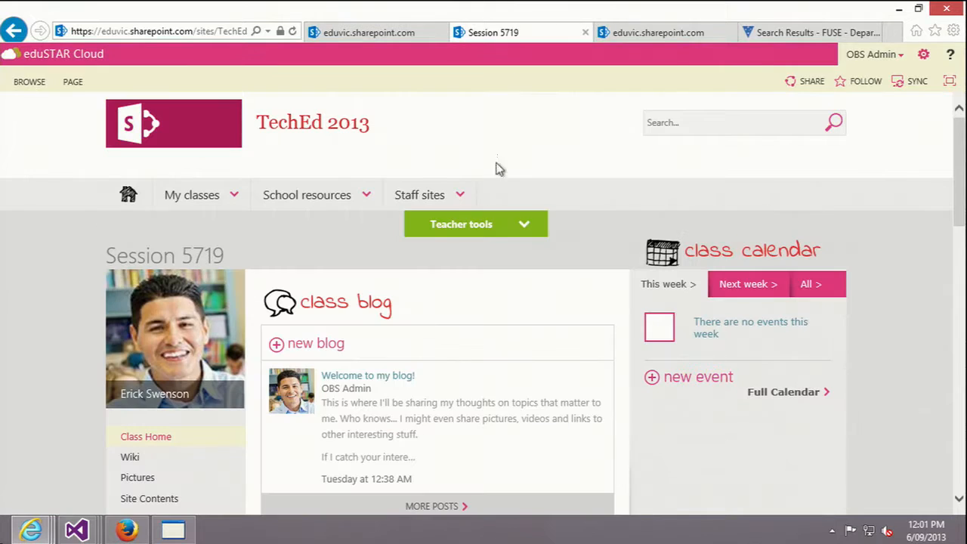
pyautogui.click(456, 224)
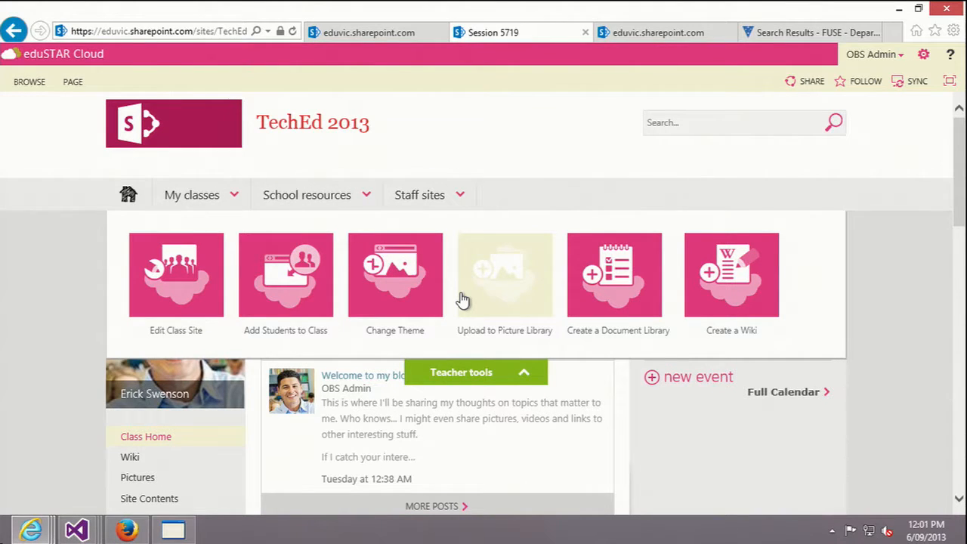
# Step: Start a new class from the school home page with the name Test Class and the description Technology stuff
pyautogui.click(411, 33)
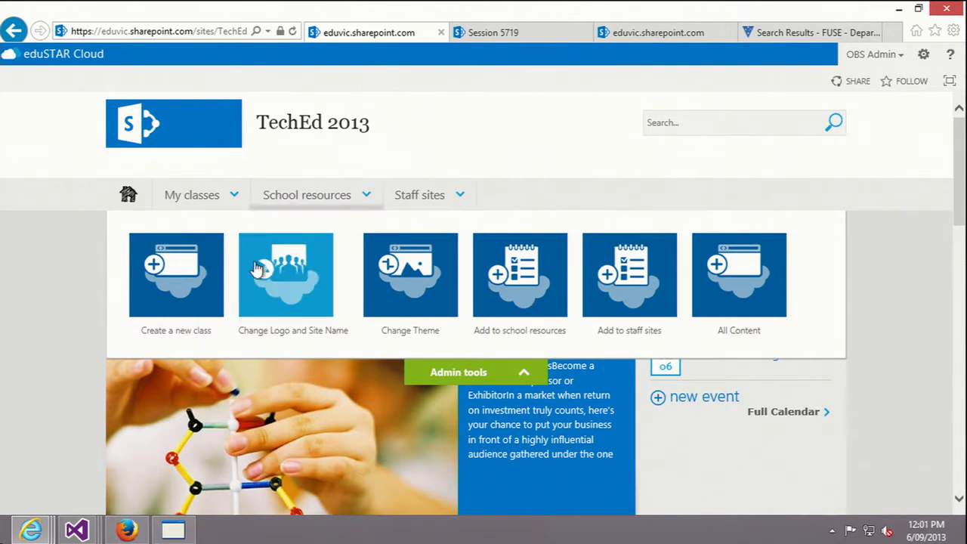
pyautogui.click(165, 282)
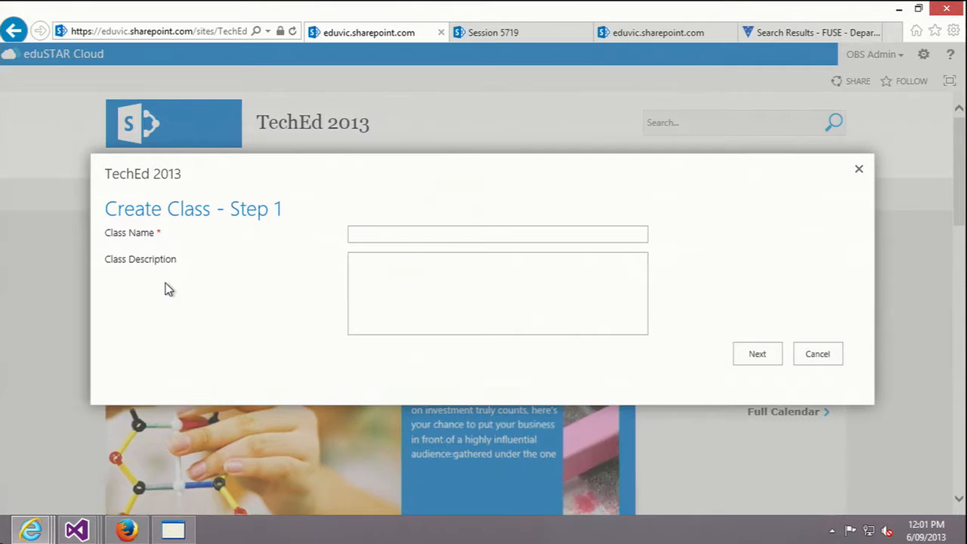
pyautogui.click(386, 237)
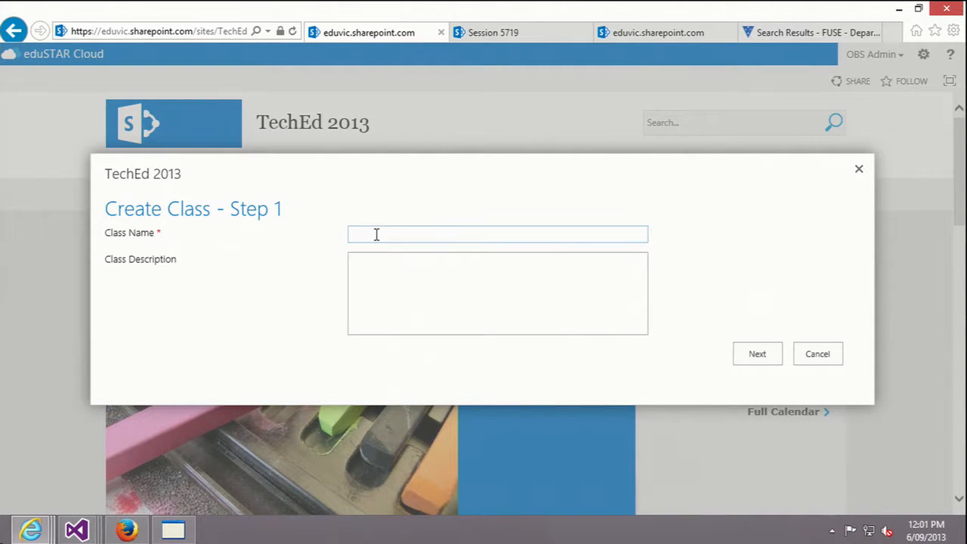
pyautogui.write('Test Class')
pyautogui.click(428, 254)
pyautogui.write('Technology tu')
pyautogui.press('BackSpace')
pyautogui.press('BackSpace')
pyautogui.write('stuff')
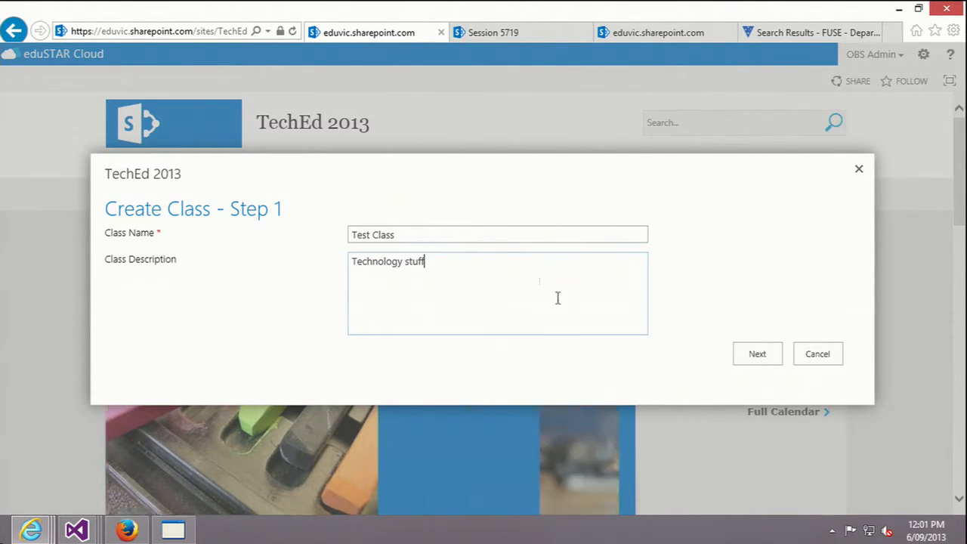
pyautogui.click(757, 355)
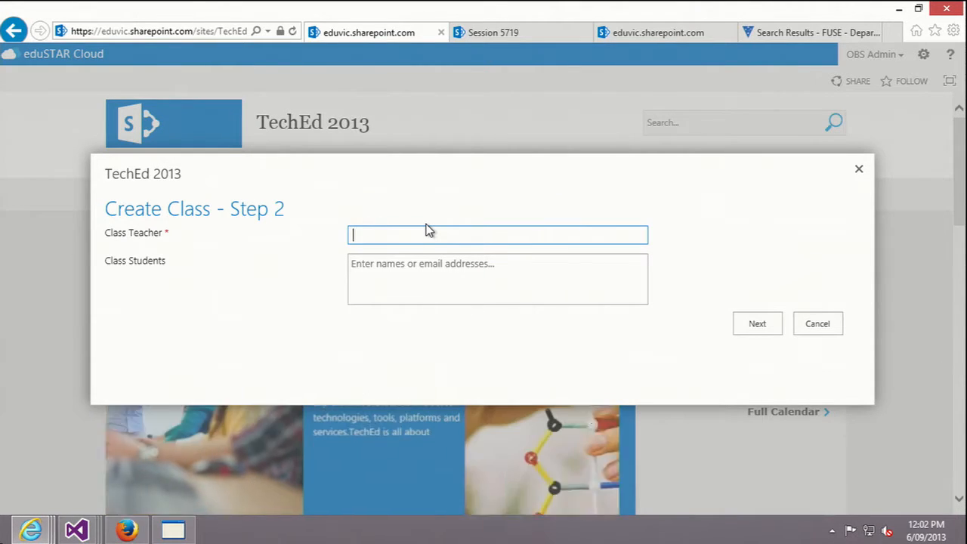
# Step: Look up the teacher by name and assign the suggested person as the class teacher
pyautogui.write('erc')
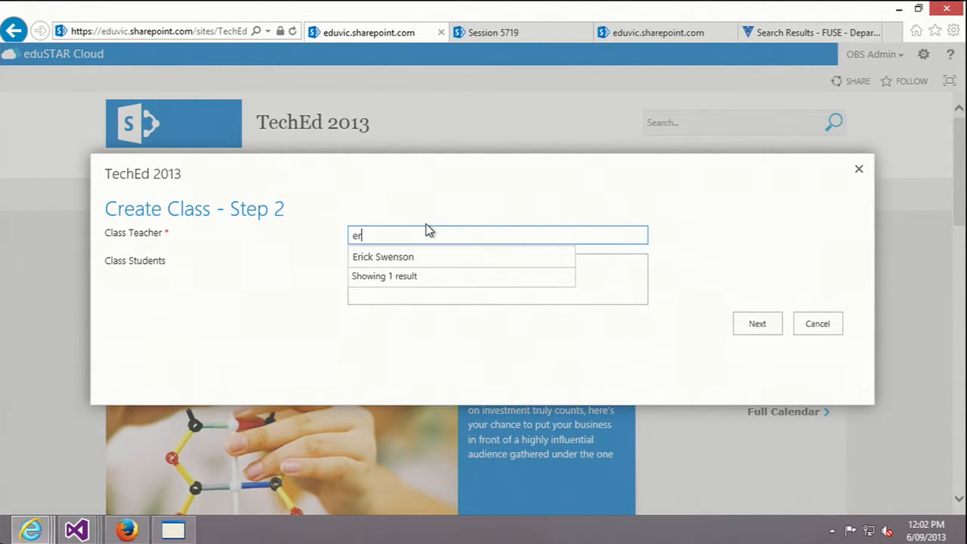
pyautogui.press('BackSpace')
pyautogui.press('Down')
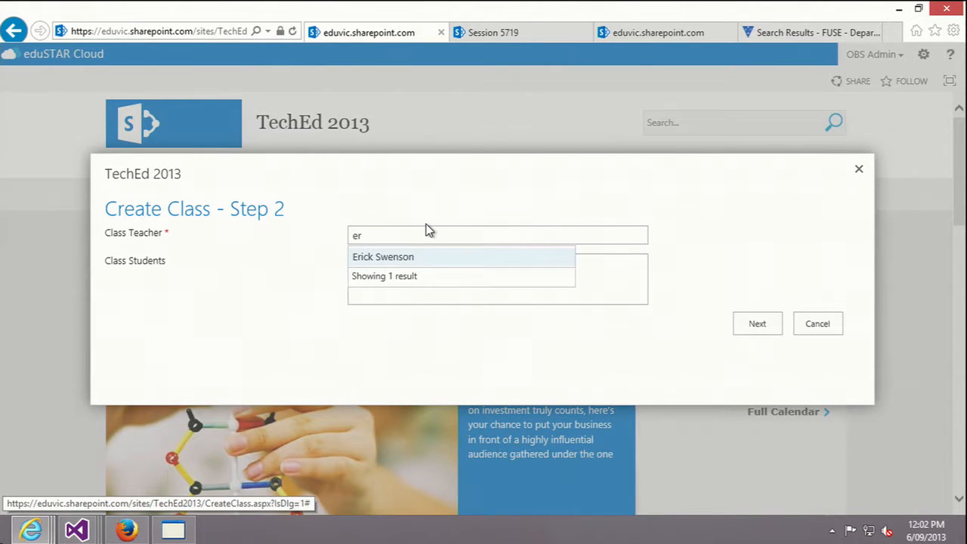
pyautogui.click(399, 258)
# Step: Add the OBS Admin account as a class student and finish creating the class site
pyautogui.click(396, 266)
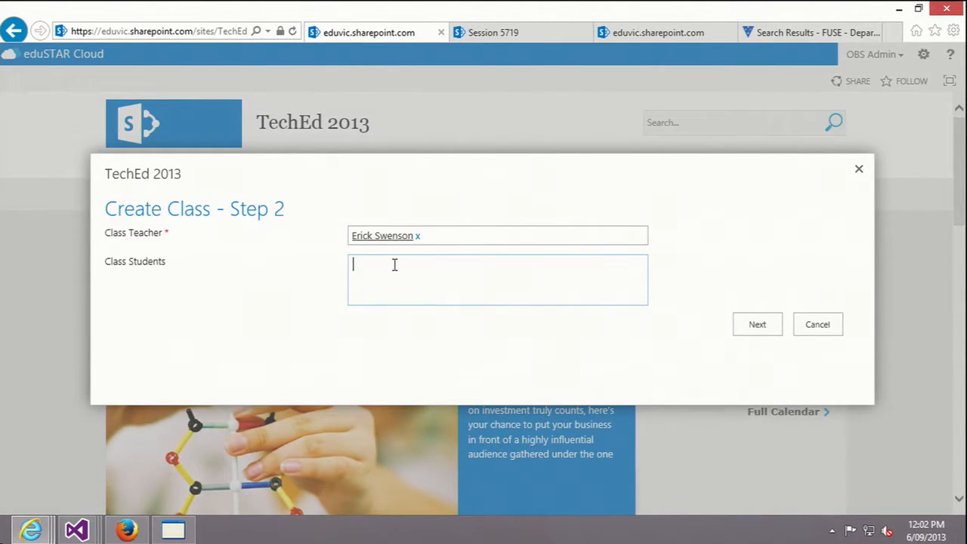
pyautogui.write('obs')
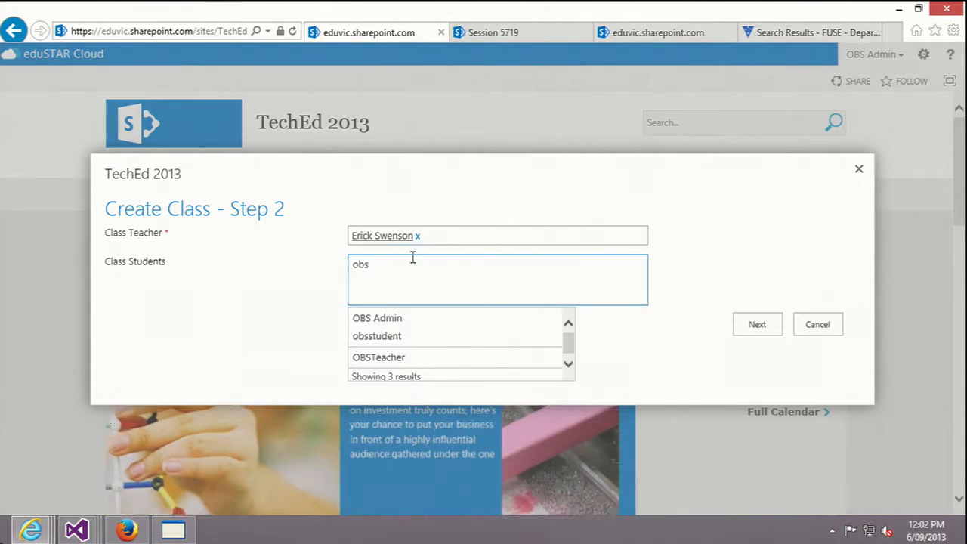
pyautogui.click(389, 318)
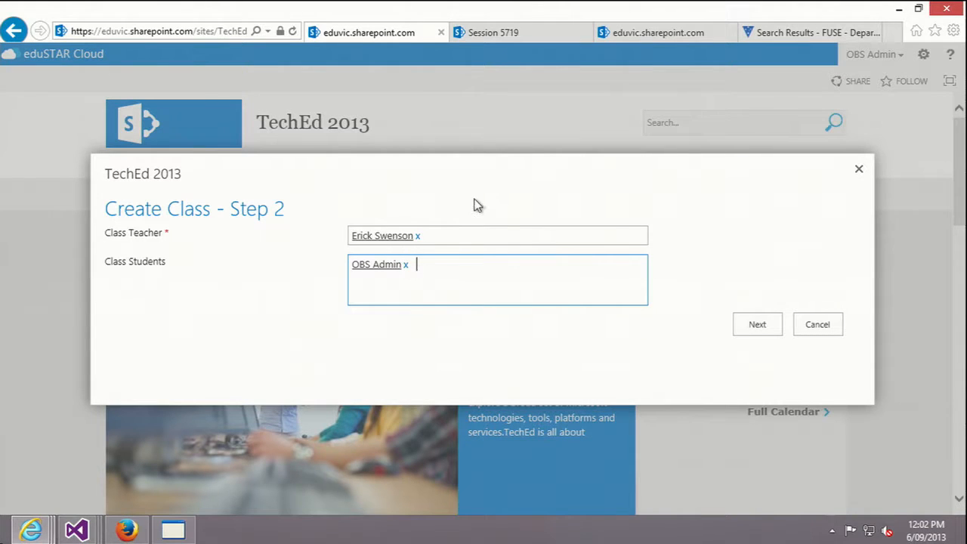
pyautogui.click(750, 326)
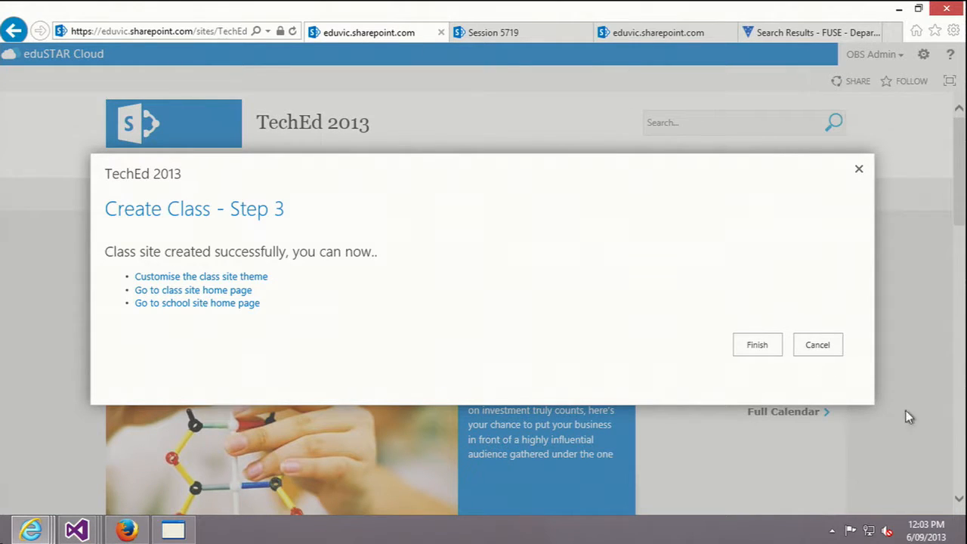
pyautogui.click(740, 352)
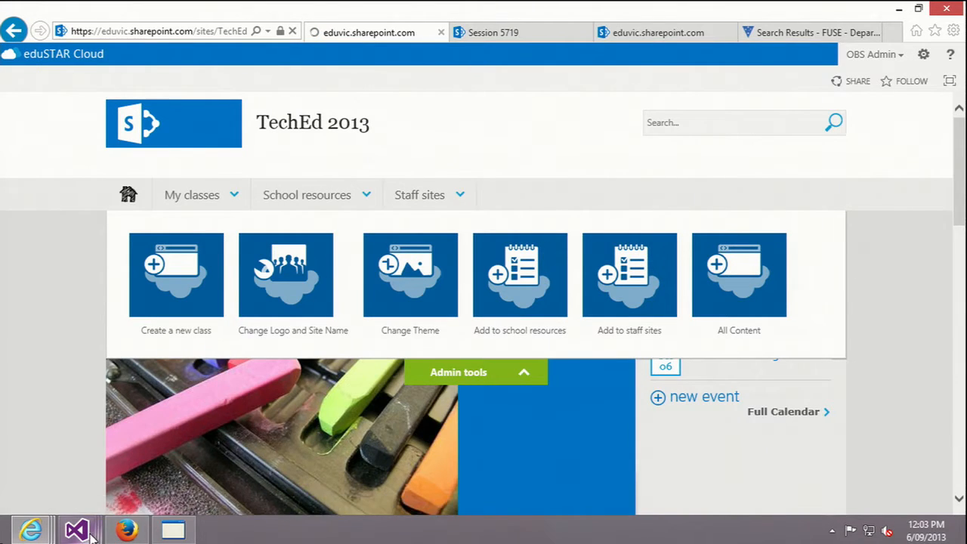
# Step: Switch to Visual Studio, examine the reload function in eduvic.latestnews.js and bring up eduvic.classcreate.js
pyautogui.moveTo(76, 530)
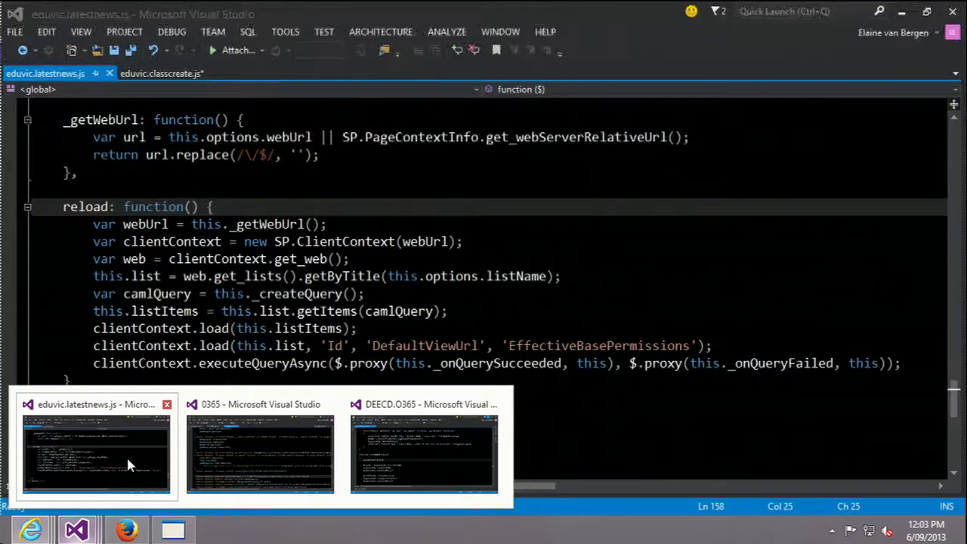
pyautogui.click(126, 455)
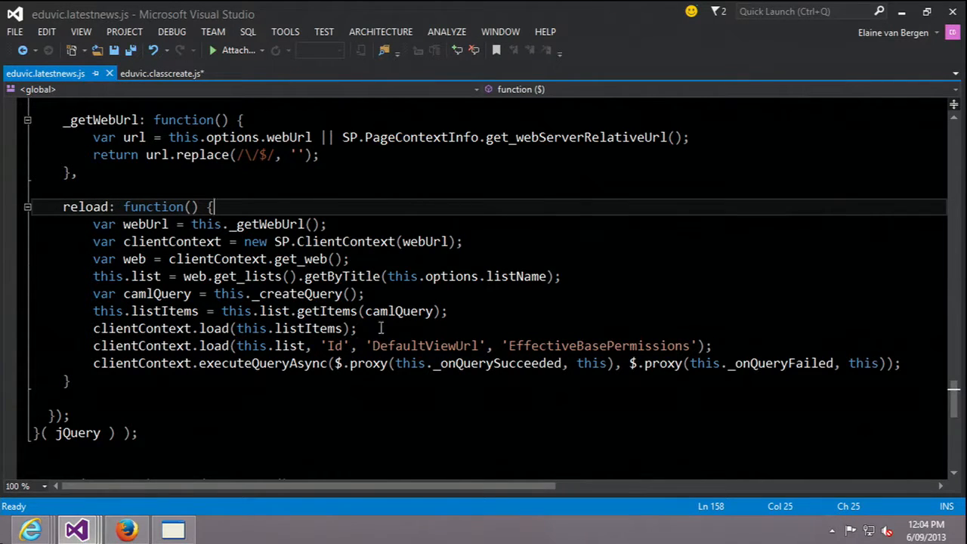
pyautogui.click(377, 328)
pyautogui.click(759, 345)
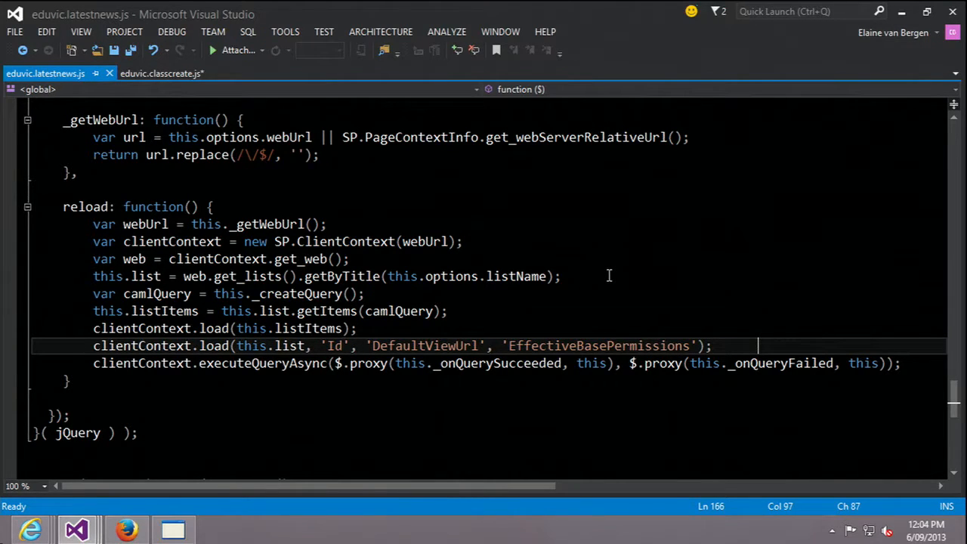
pyautogui.click(146, 76)
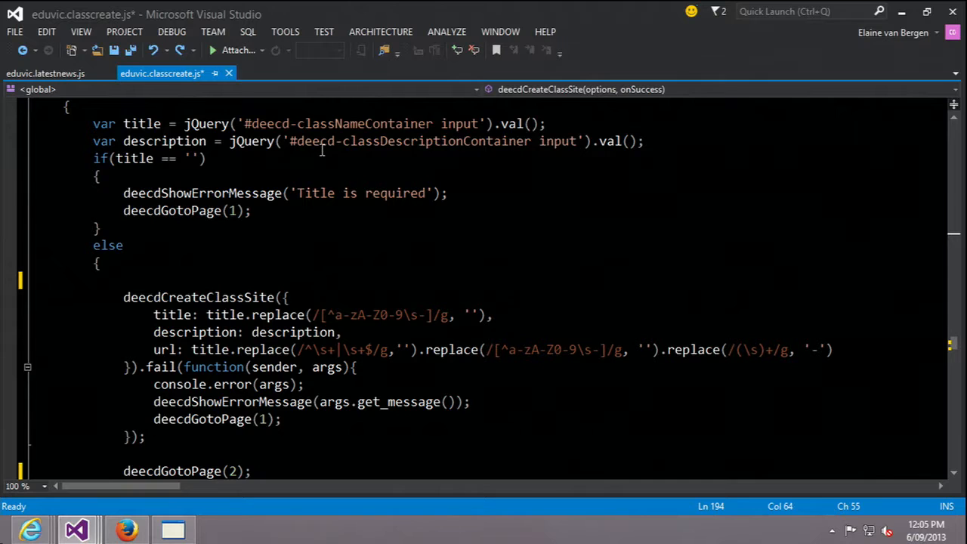